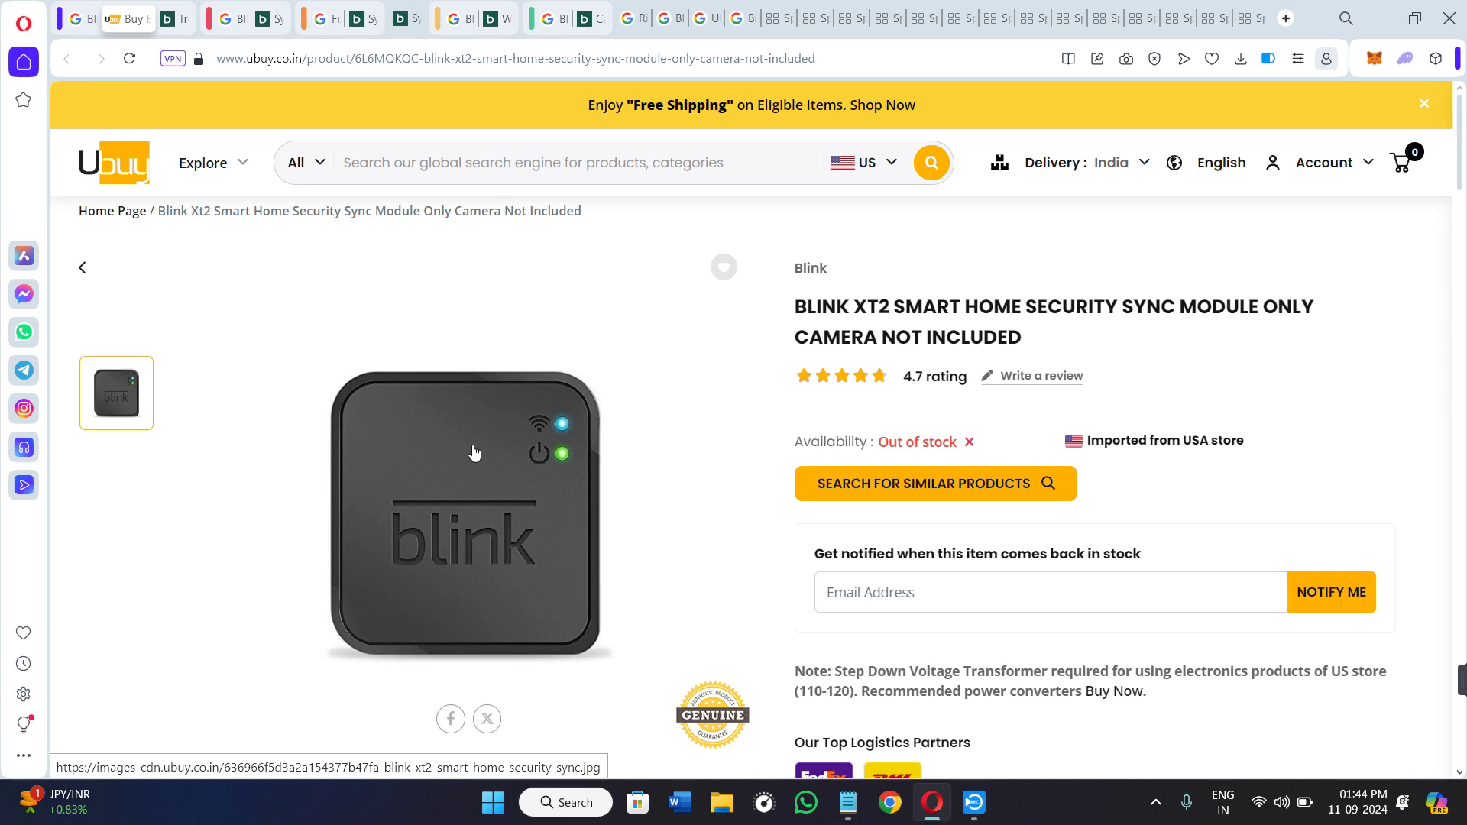
{"action": "scroll", "coordinate": [472, 445], "scroll_direction": "down", "scroll_amount": 3}
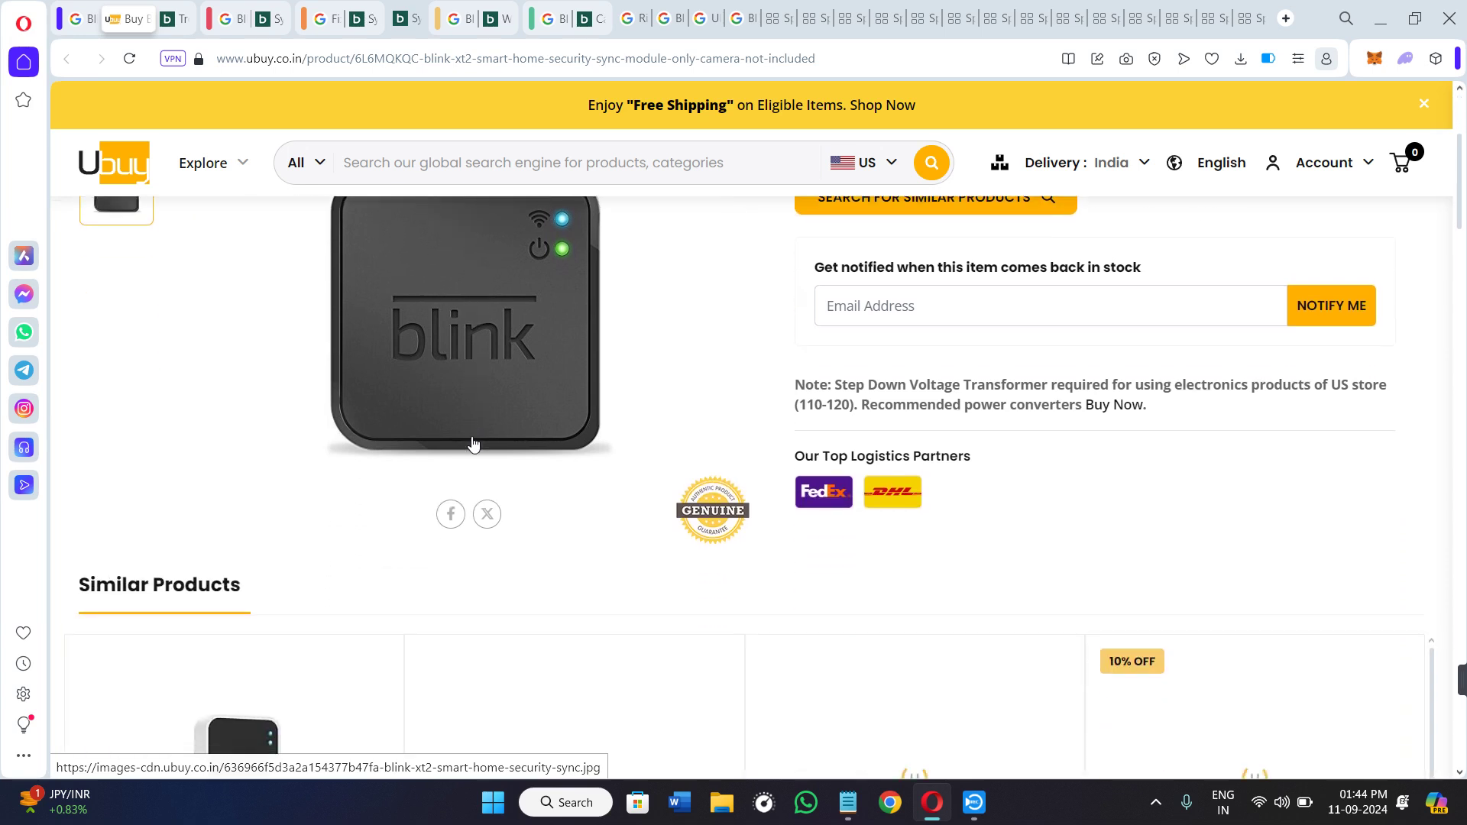
{"action": "scroll", "coordinate": [473, 444], "scroll_direction": "up", "scroll_amount": 2}
- On the Blink troubleshooting article, highlight the 'Troubleshooting' heading, the intro paragraph and 'troubleshooting steps'
{"action": "left_click", "coordinate": [173, 19]}
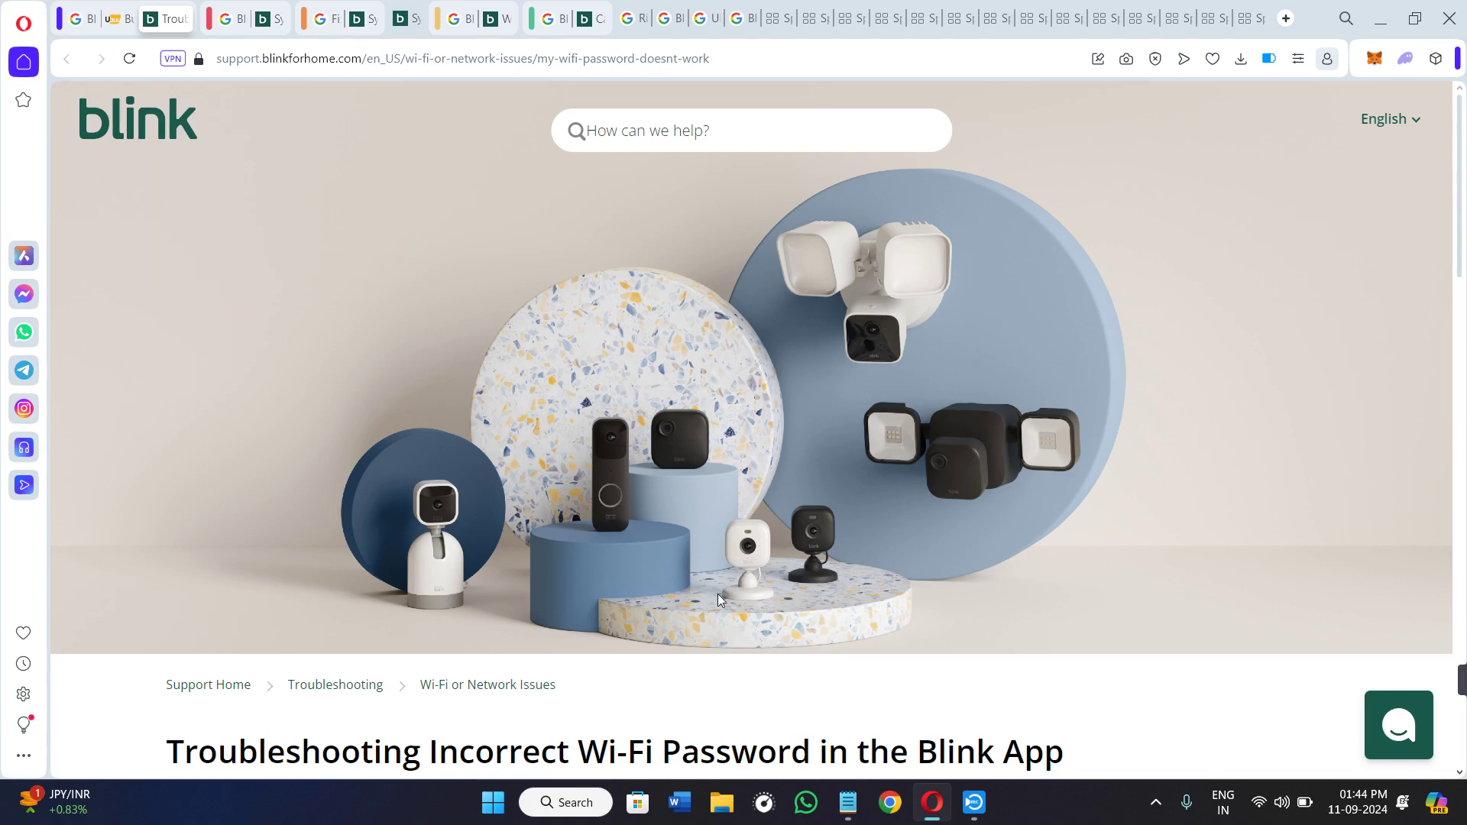
{"action": "scroll", "coordinate": [709, 577], "scroll_direction": "down", "scroll_amount": 5}
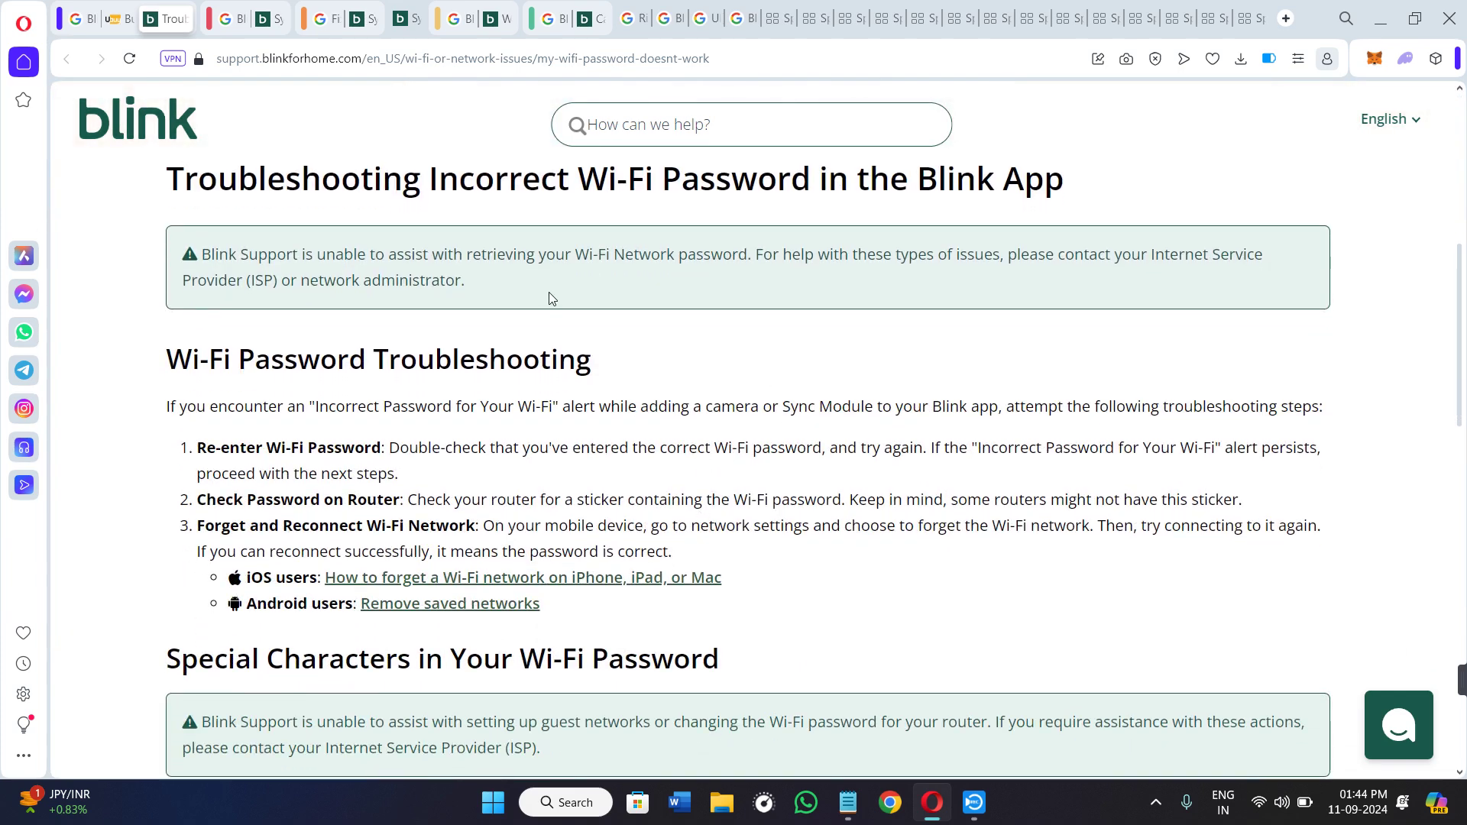
{"action": "scroll", "coordinate": [416, 299], "scroll_direction": "down", "scroll_amount": 1}
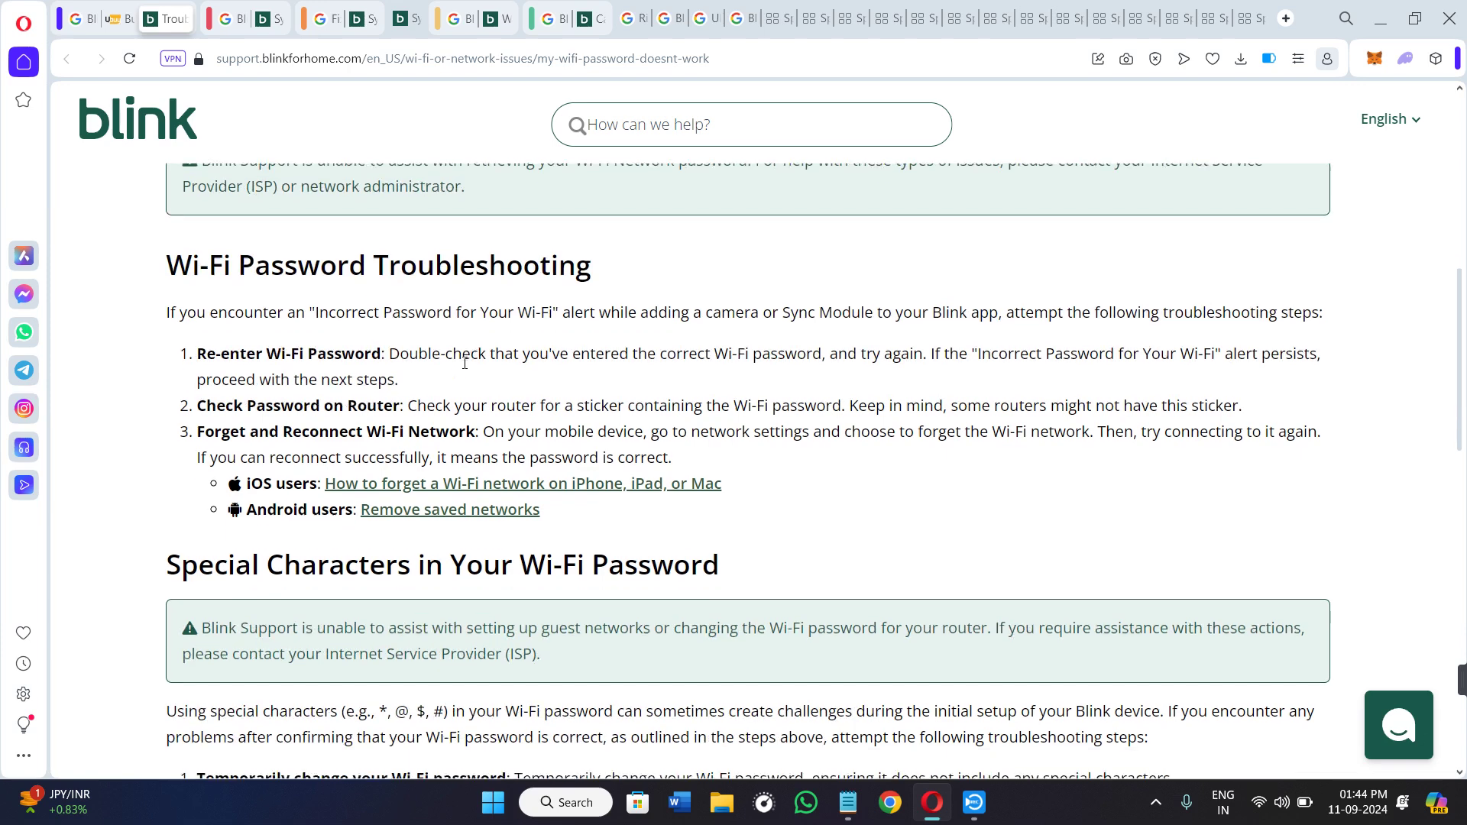
{"action": "left_click_drag", "start_coordinate": [374, 264], "coordinate": [591, 263]}
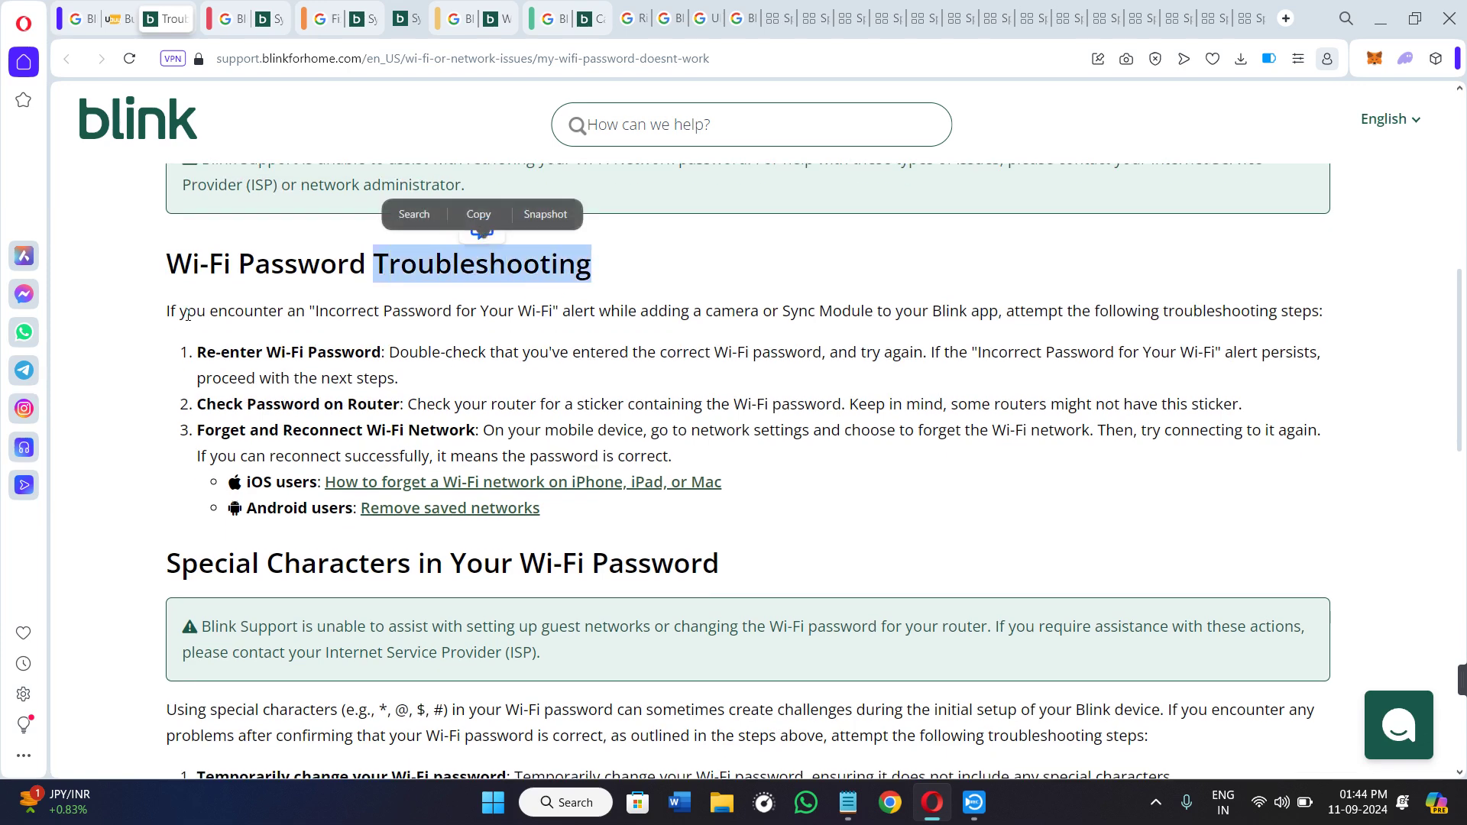
{"action": "mouse_move", "coordinate": [165, 312]}
{"action": "left_mouse_down"}
{"action": "mouse_move", "coordinate": [802, 310]}
{"action": "mouse_move", "coordinate": [1353, 339]}
{"action": "left_mouse_up"}
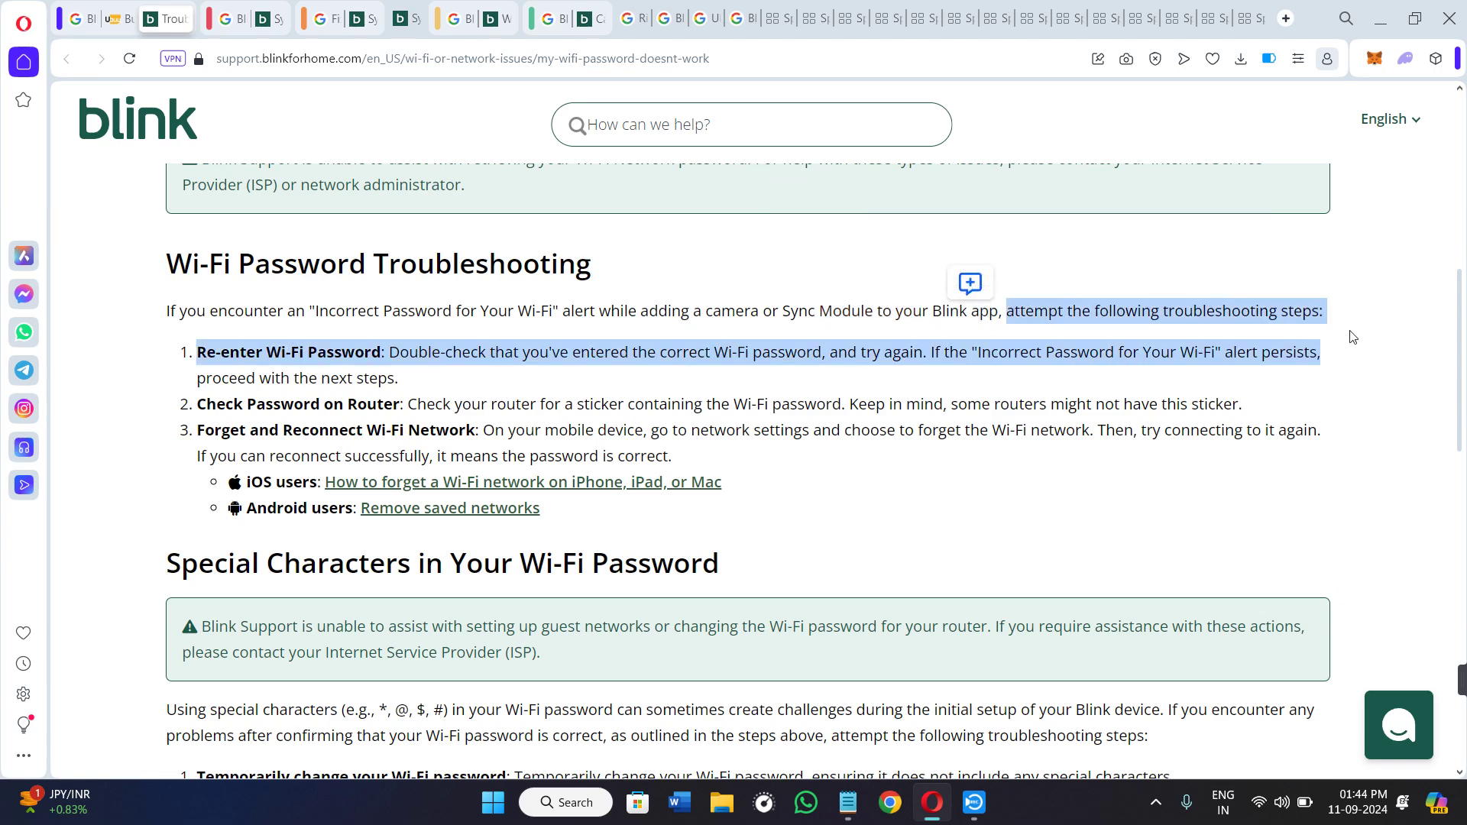
{"action": "left_click", "coordinate": [1185, 321]}
{"action": "left_click_drag", "start_coordinate": [1185, 311], "coordinate": [1314, 311]}
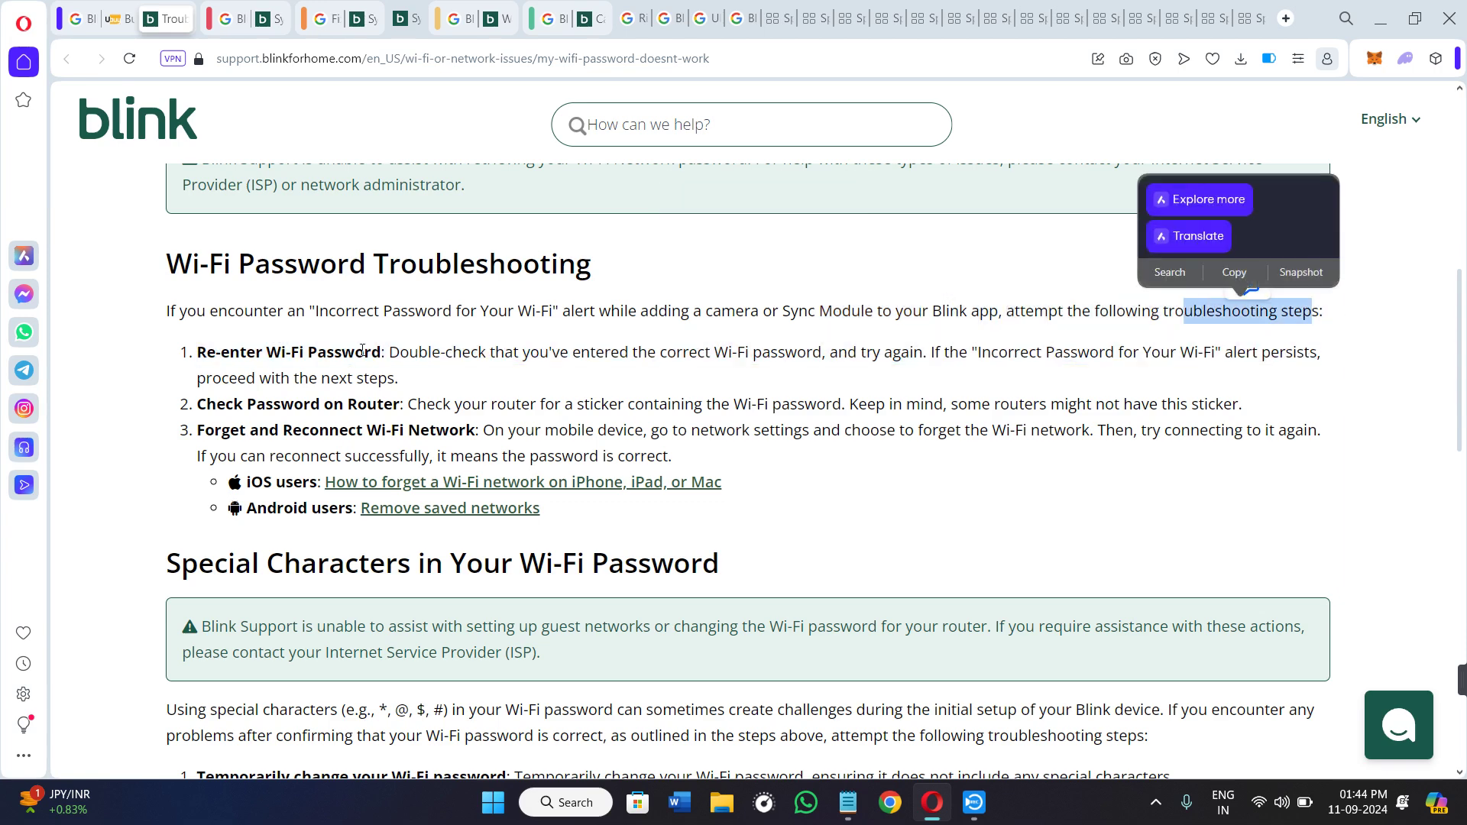
{"action": "left_click_drag", "start_coordinate": [195, 351], "coordinate": [493, 351]}
{"action": "left_click", "coordinate": [280, 357]}
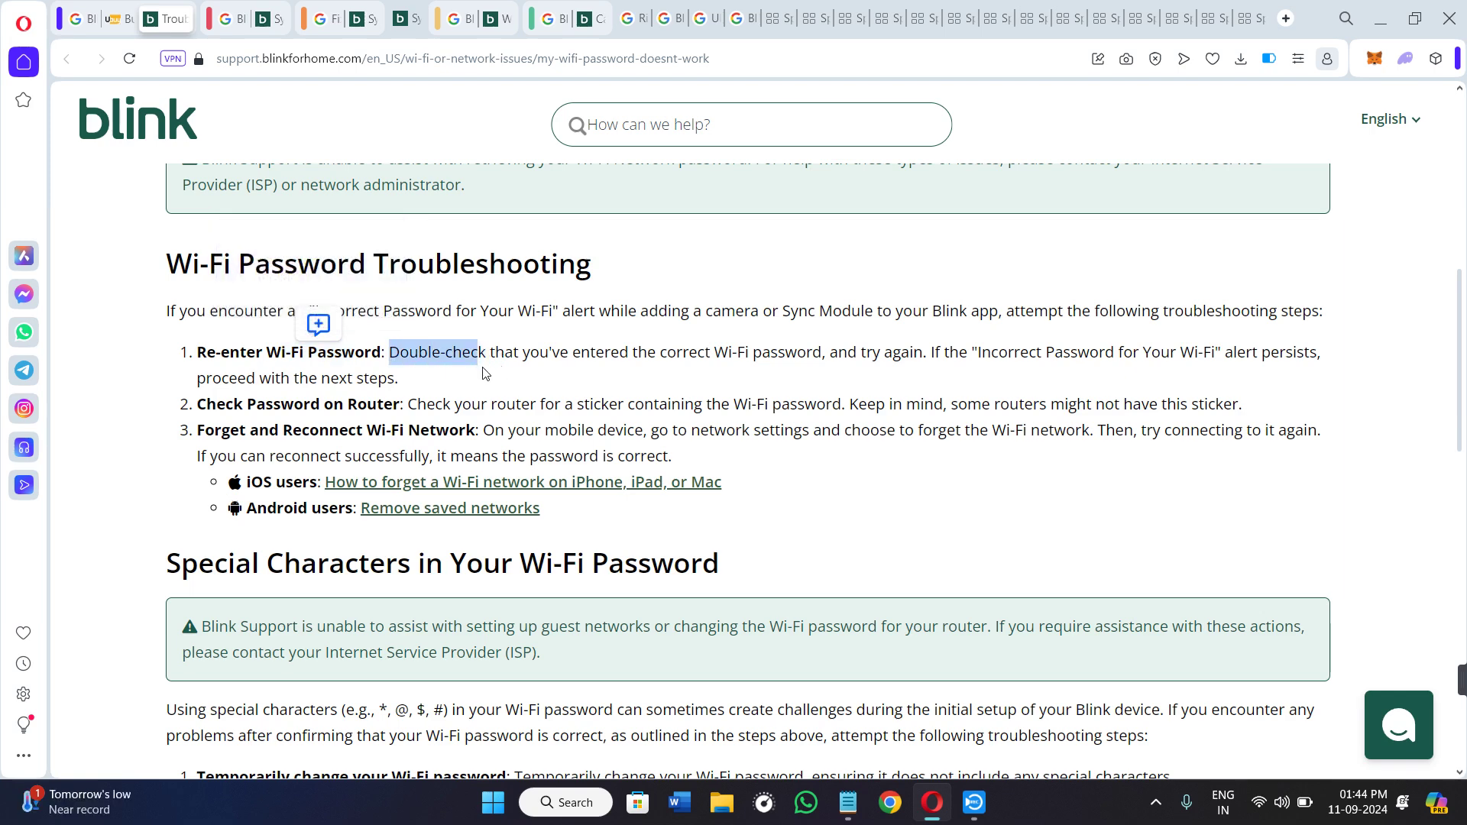
{"action": "triple_click", "coordinate": [501, 368]}
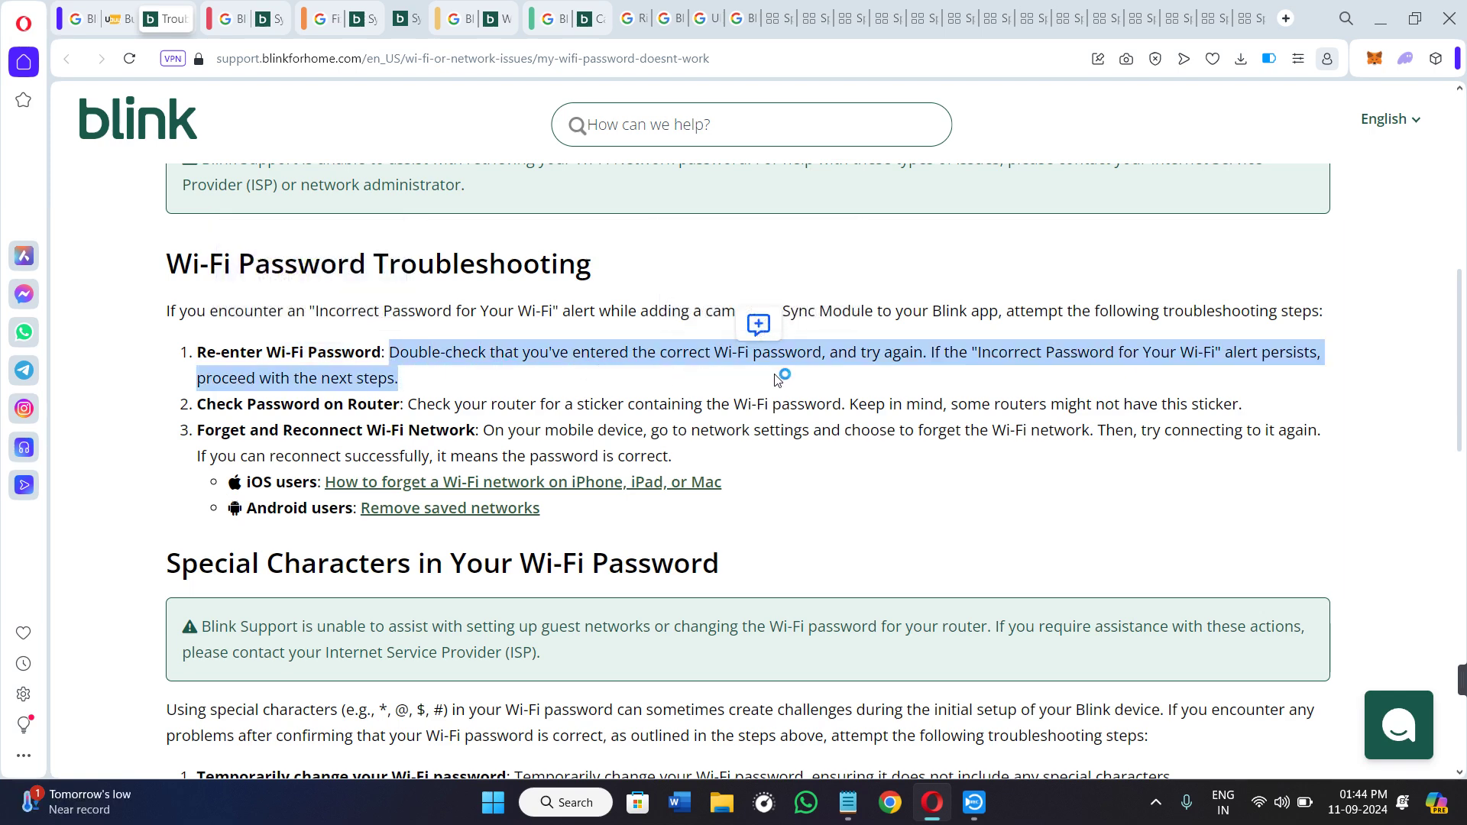
{"action": "left_click", "coordinate": [918, 377]}
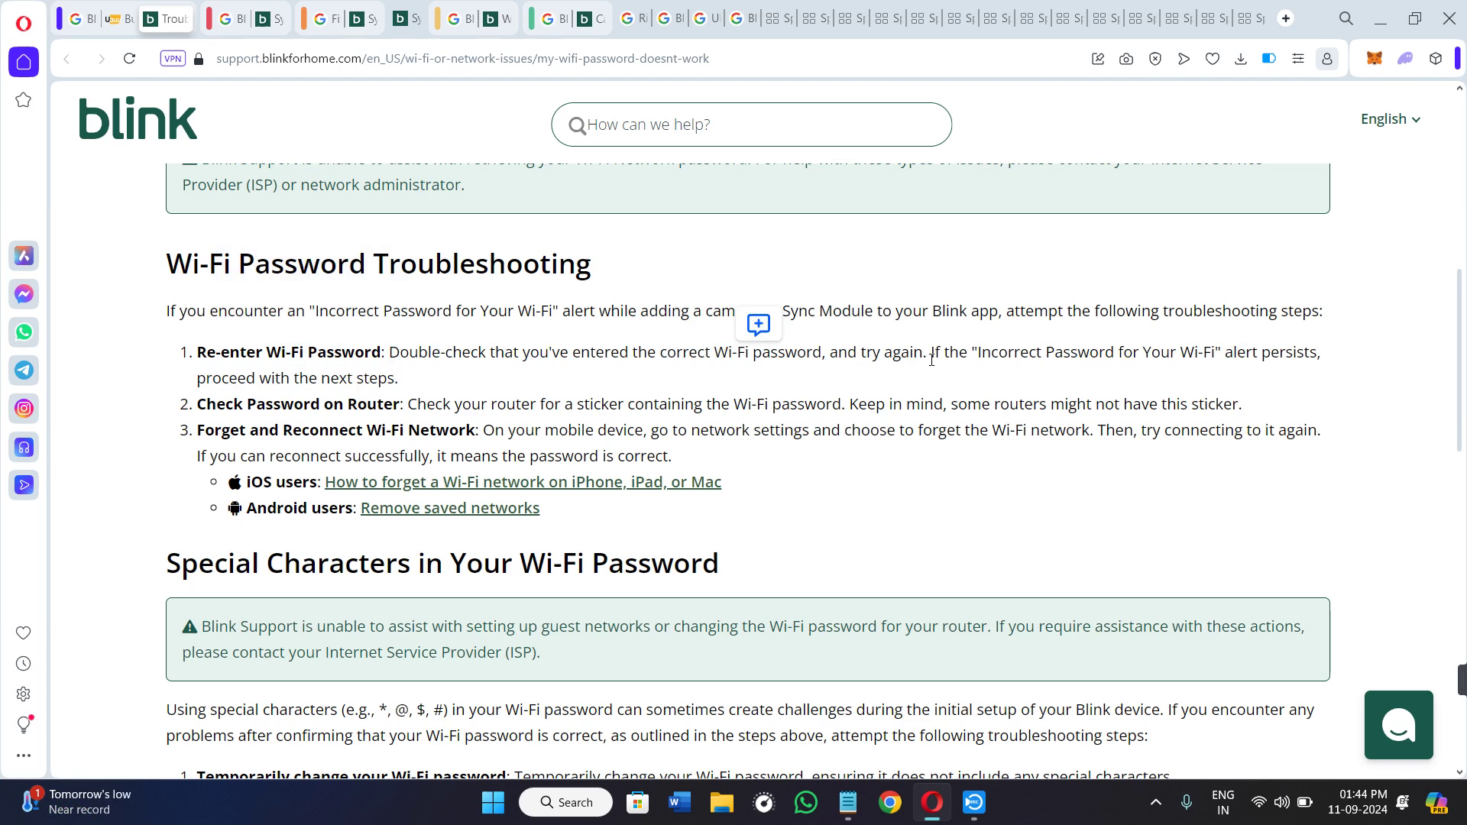
{"action": "double_click", "coordinate": [932, 359]}
{"action": "left_click", "coordinate": [1000, 376]}
{"action": "double_click", "coordinate": [389, 379]}
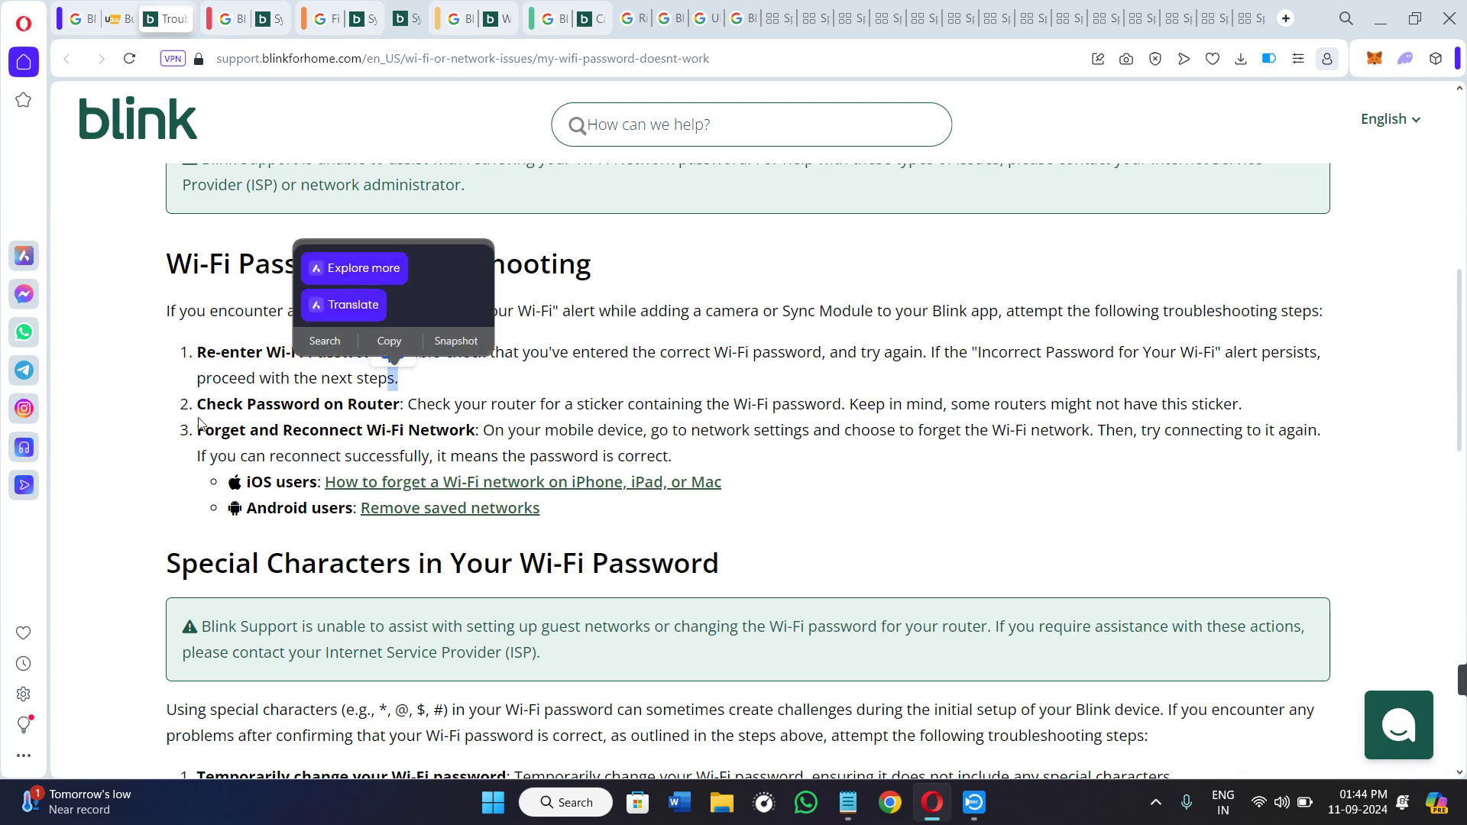
{"action": "left_click_drag", "start_coordinate": [197, 404], "coordinate": [493, 404]}
{"action": "left_click", "coordinate": [289, 409]}
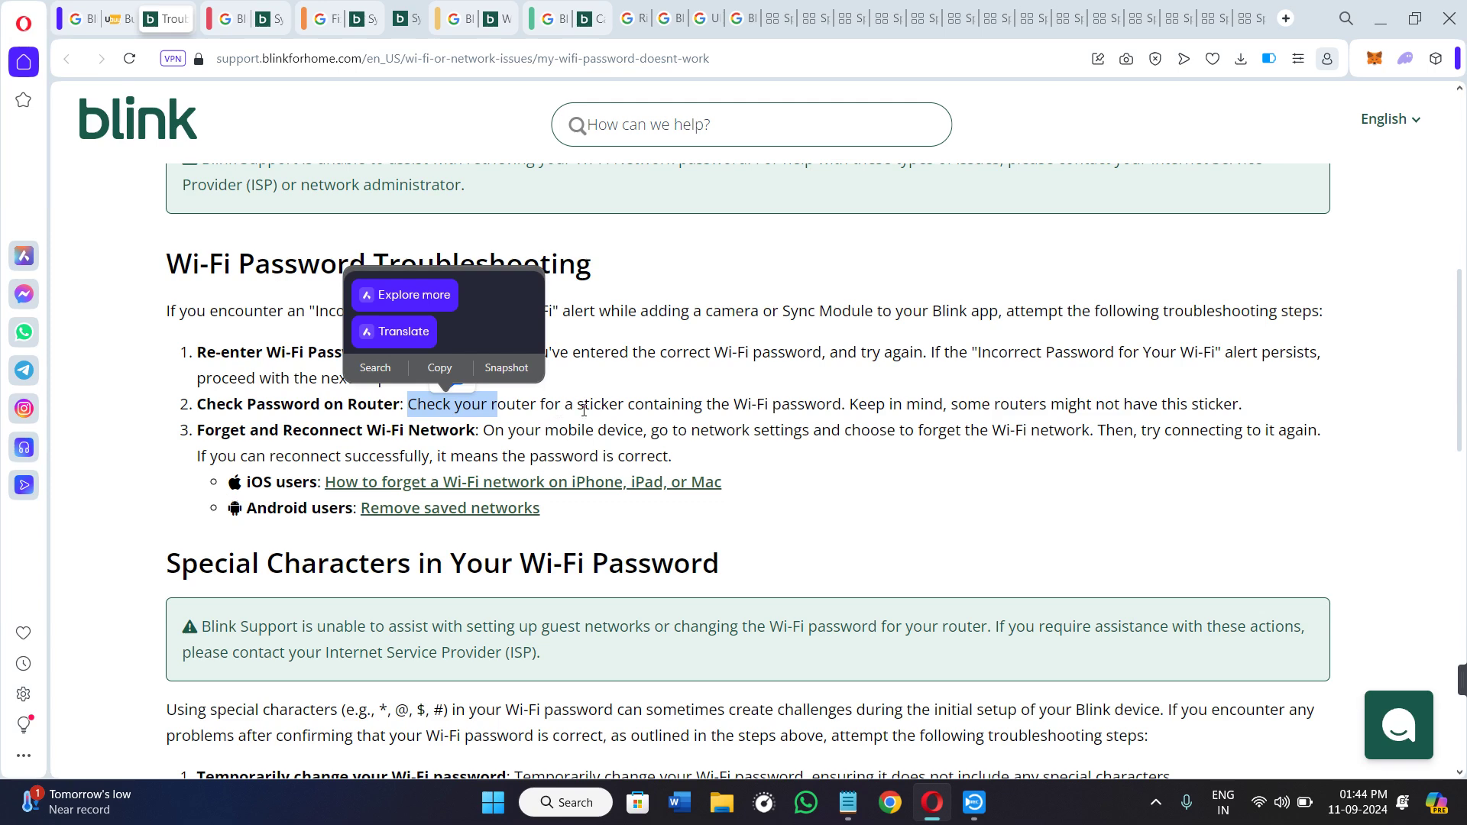
{"action": "left_click_drag", "start_coordinate": [759, 404], "coordinate": [1243, 404]}
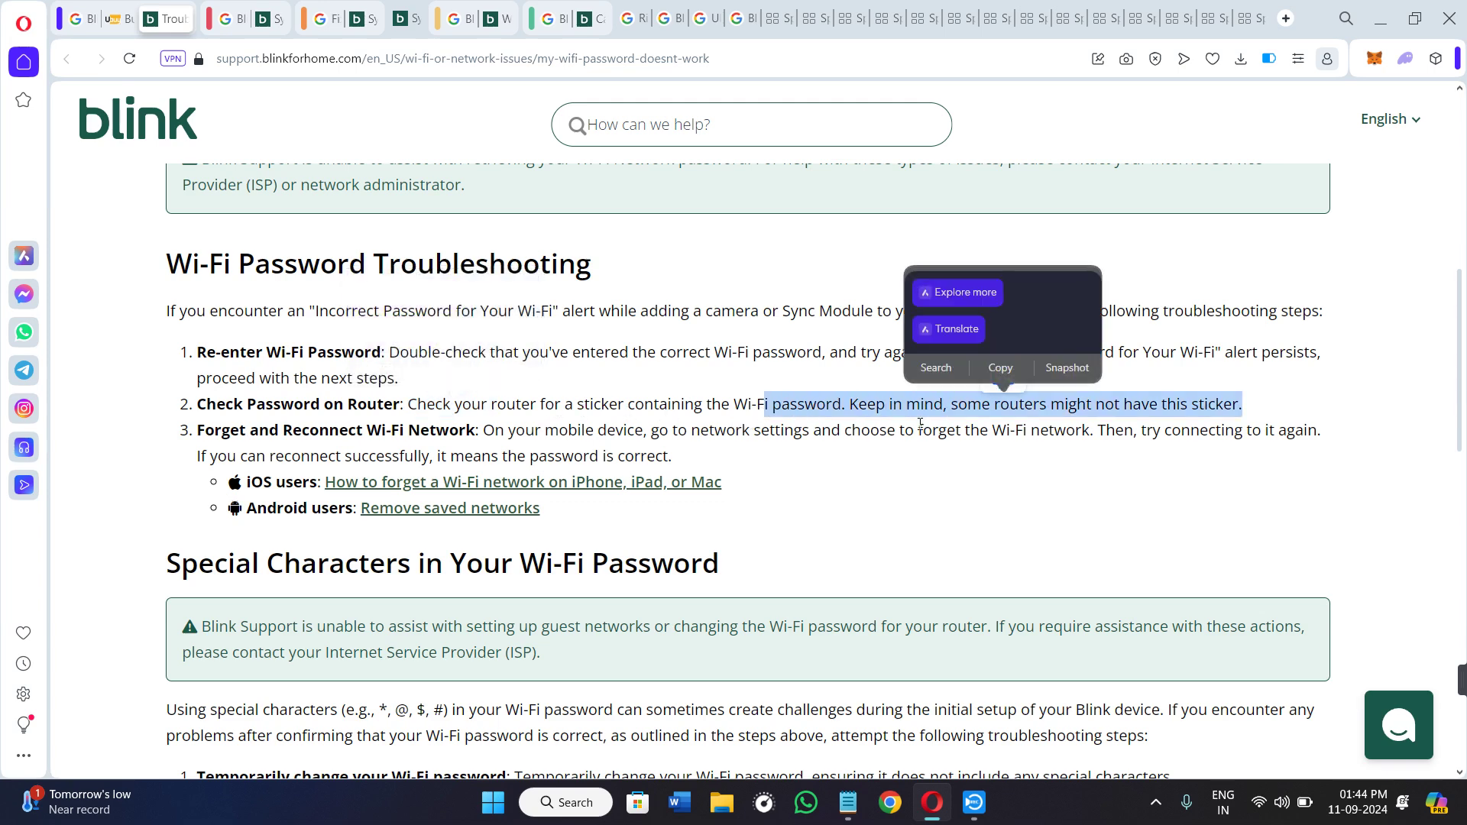
{"action": "left_click", "coordinate": [999, 431]}
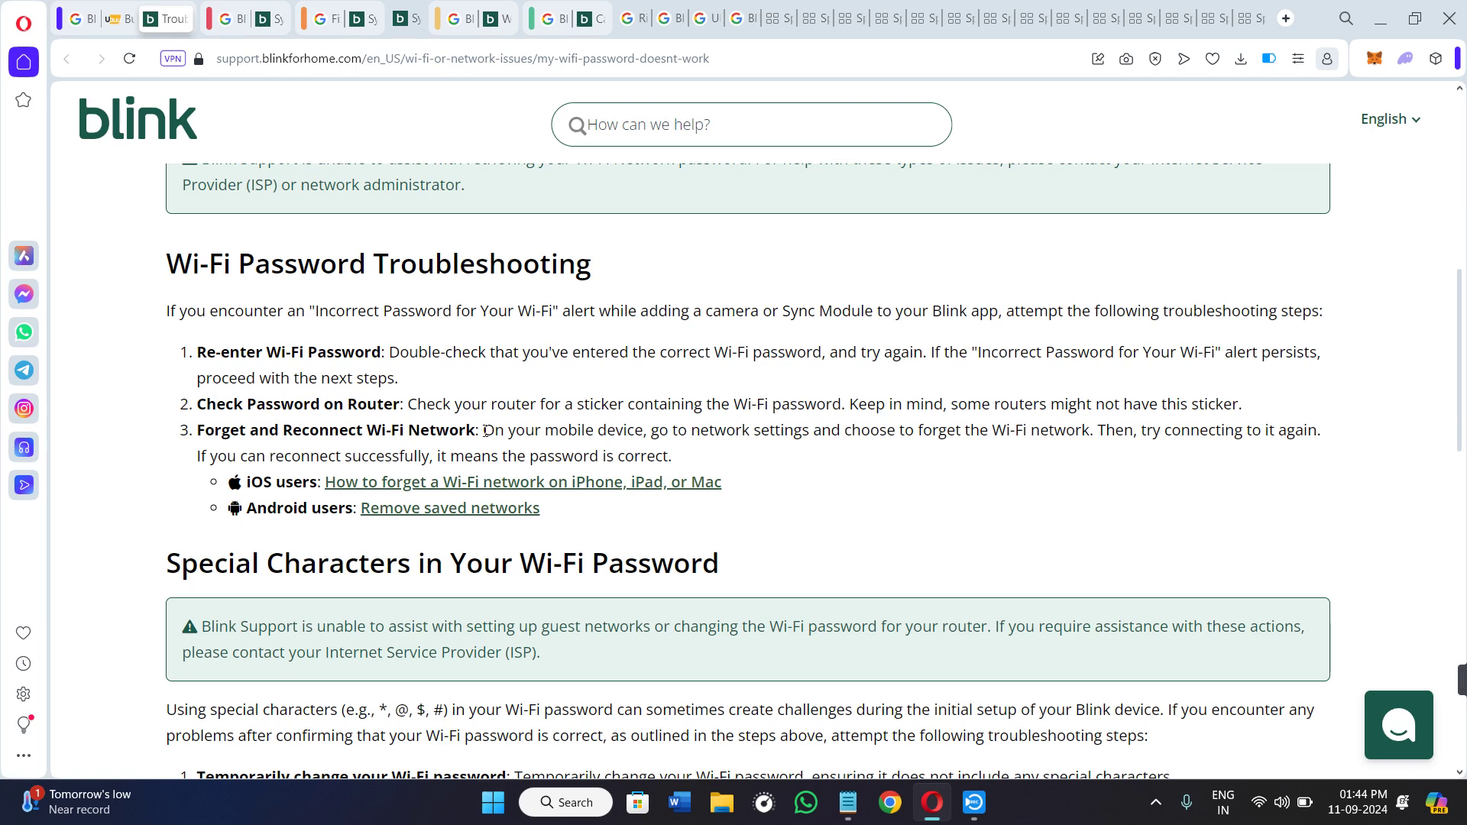
{"action": "mouse_move", "coordinate": [480, 431]}
{"action": "left_mouse_down"}
{"action": "mouse_move", "coordinate": [647, 429]}
{"action": "mouse_move", "coordinate": [197, 430]}
{"action": "left_mouse_up"}
{"action": "left_click", "coordinate": [684, 453]}
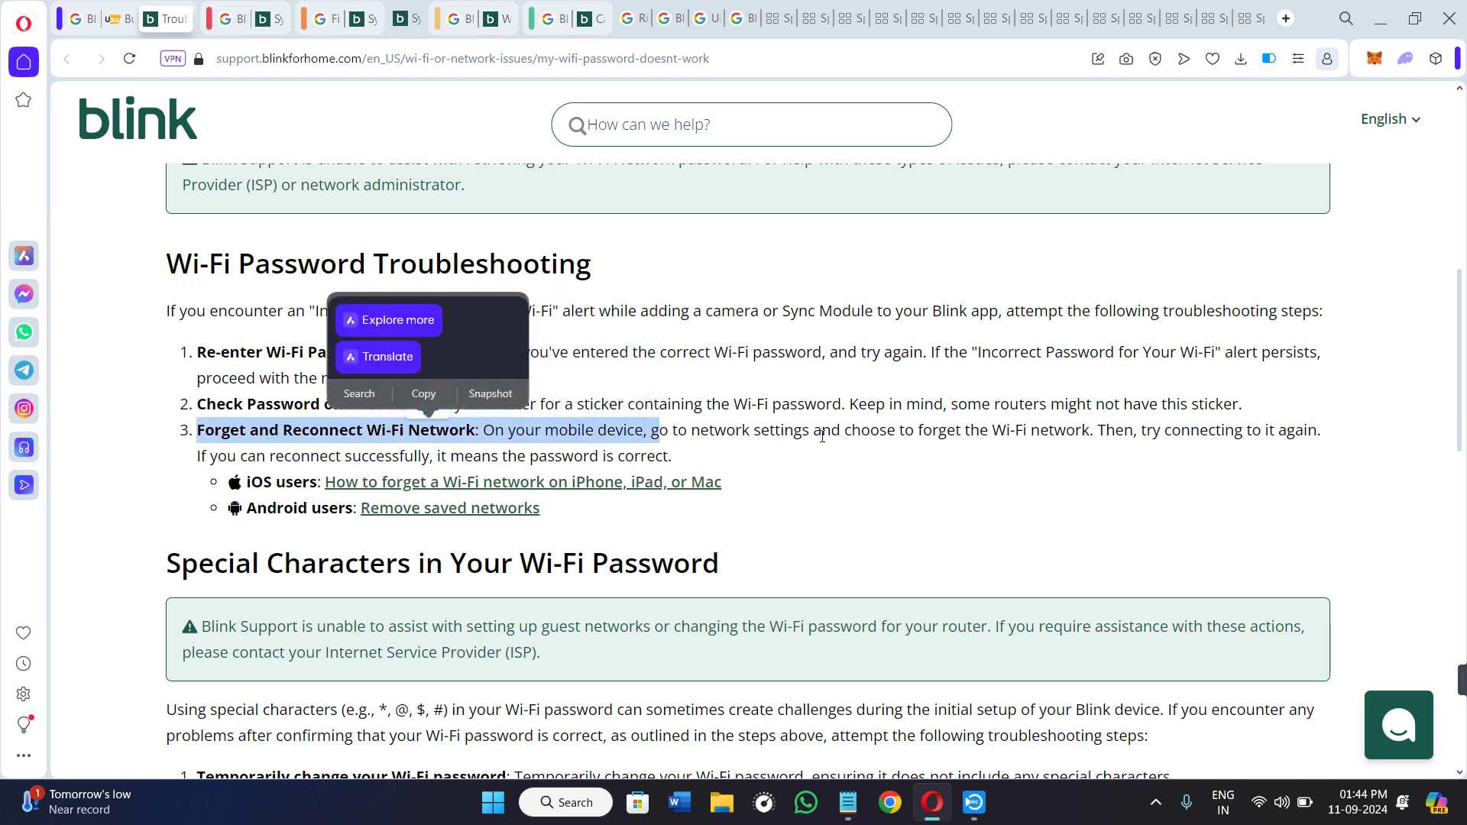
{"action": "left_click_drag", "start_coordinate": [816, 430], "coordinate": [1193, 430]}
{"action": "left_click", "coordinate": [1126, 453]}
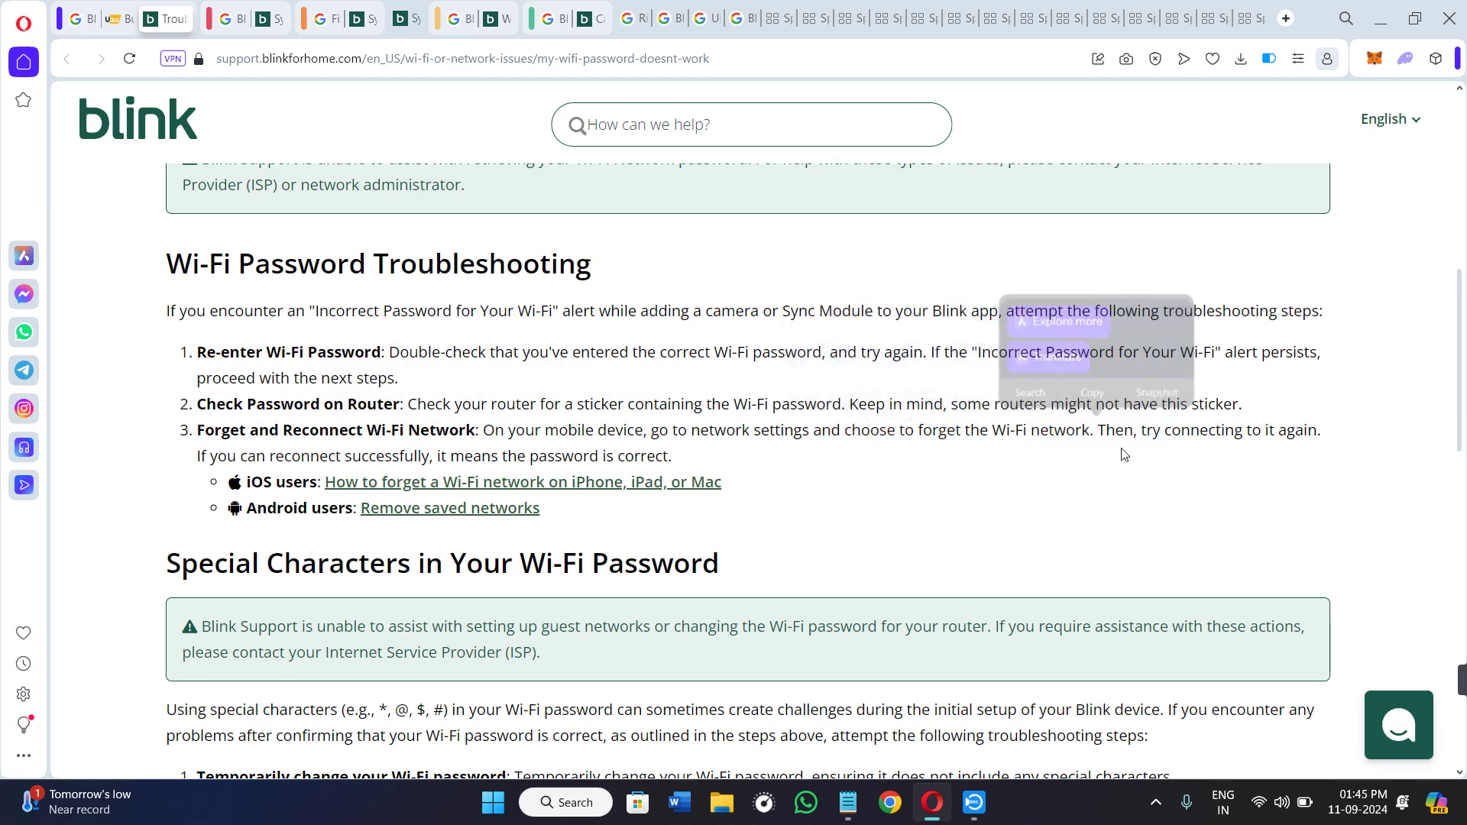
{"action": "left_click_drag", "start_coordinate": [1098, 430], "coordinate": [1275, 430]}
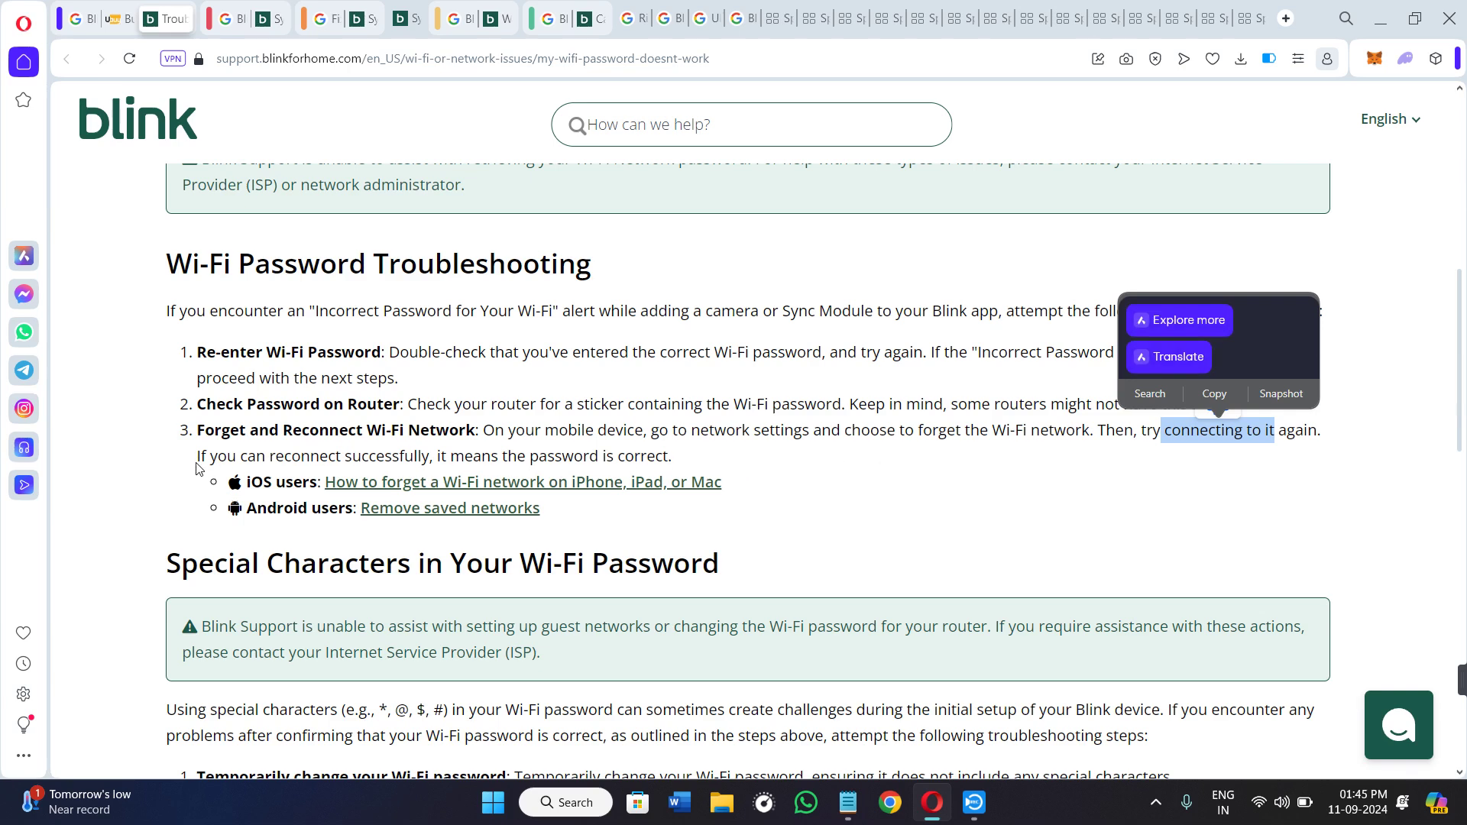
{"action": "left_click_drag", "start_coordinate": [197, 456], "coordinate": [340, 456]}
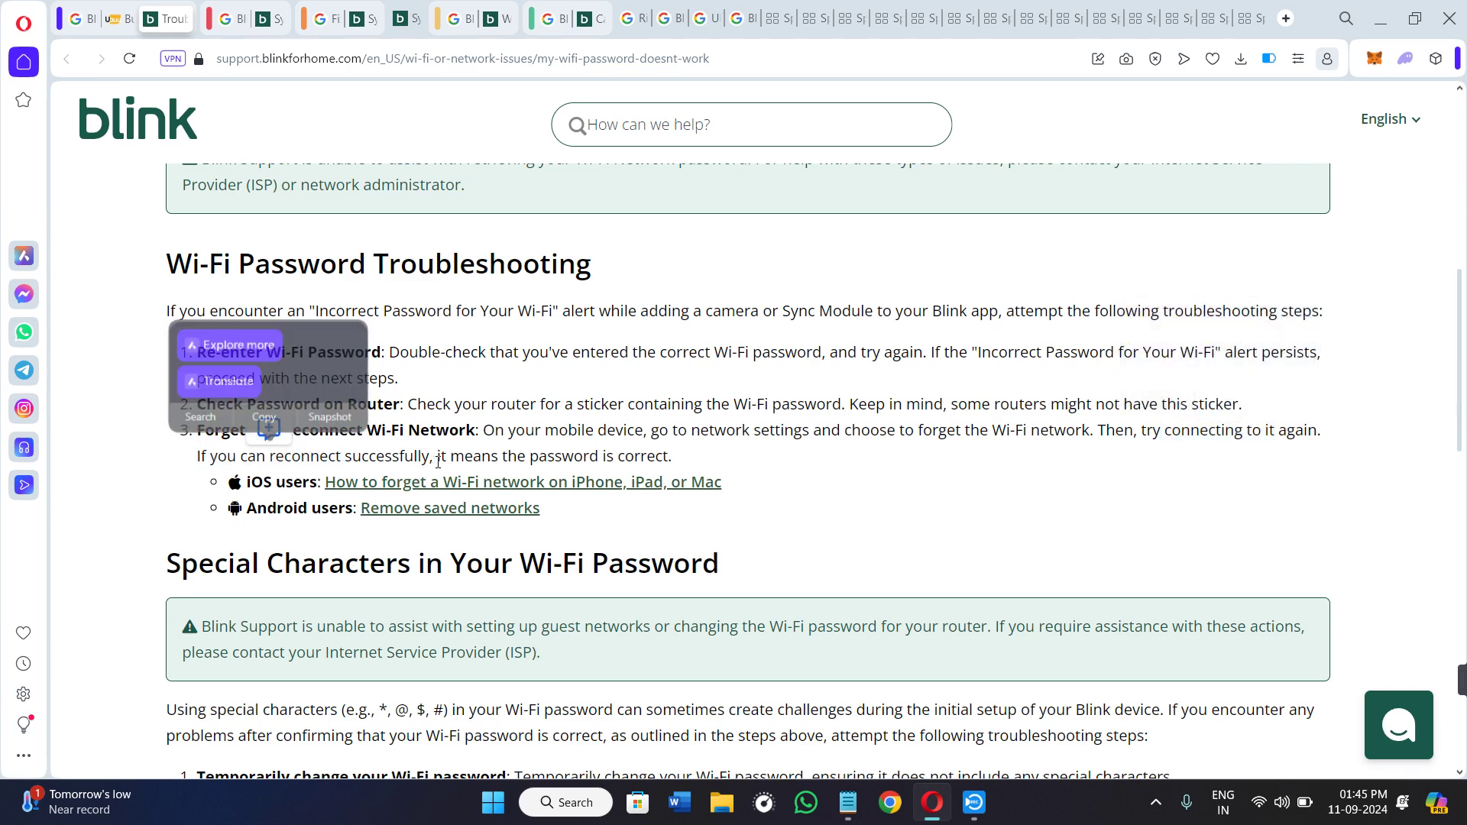
{"action": "left_click_drag", "start_coordinate": [436, 456], "coordinate": [791, 476]}
{"action": "left_click", "coordinate": [789, 464]}
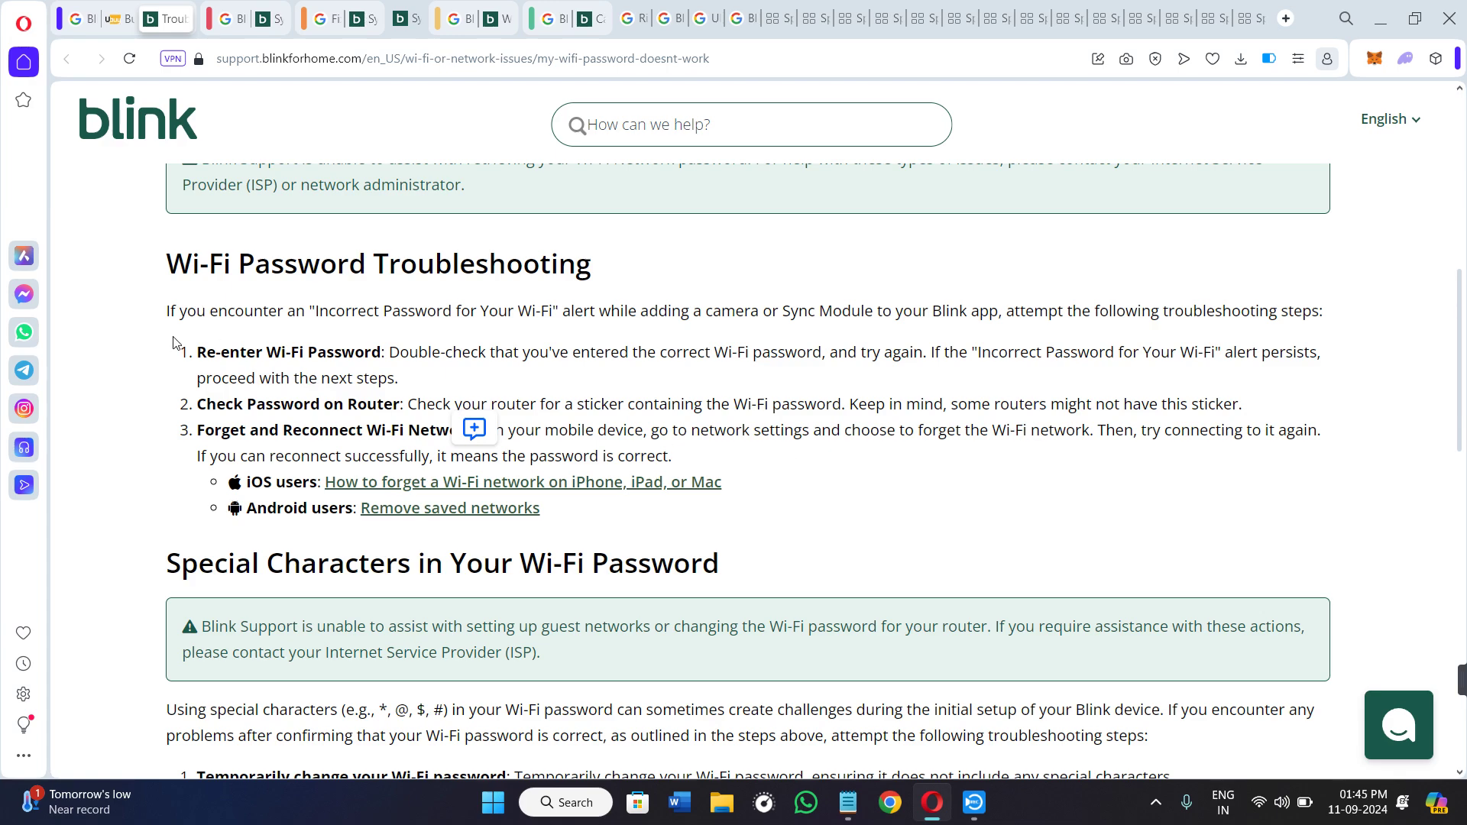
{"action": "left_click_drag", "start_coordinate": [197, 353], "coordinate": [766, 460]}
{"action": "left_click", "coordinate": [850, 467]}
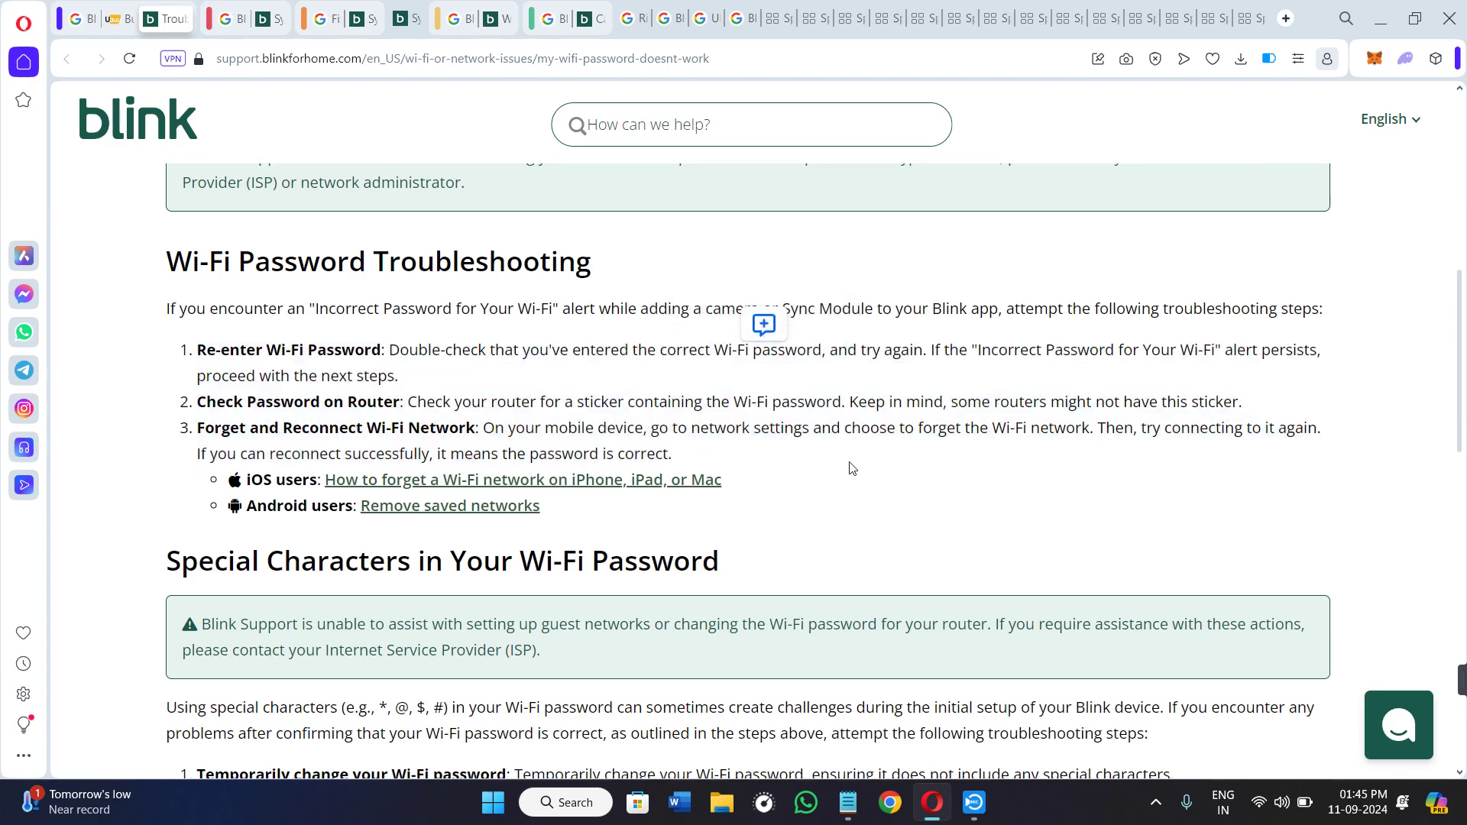
{"action": "scroll", "coordinate": [851, 468], "scroll_direction": "down", "scroll_amount": 3}
{"action": "scroll", "coordinate": [851, 458], "scroll_direction": "down", "scroll_amount": 3}
{"action": "scroll", "coordinate": [850, 457], "scroll_direction": "up", "scroll_amount": 5}
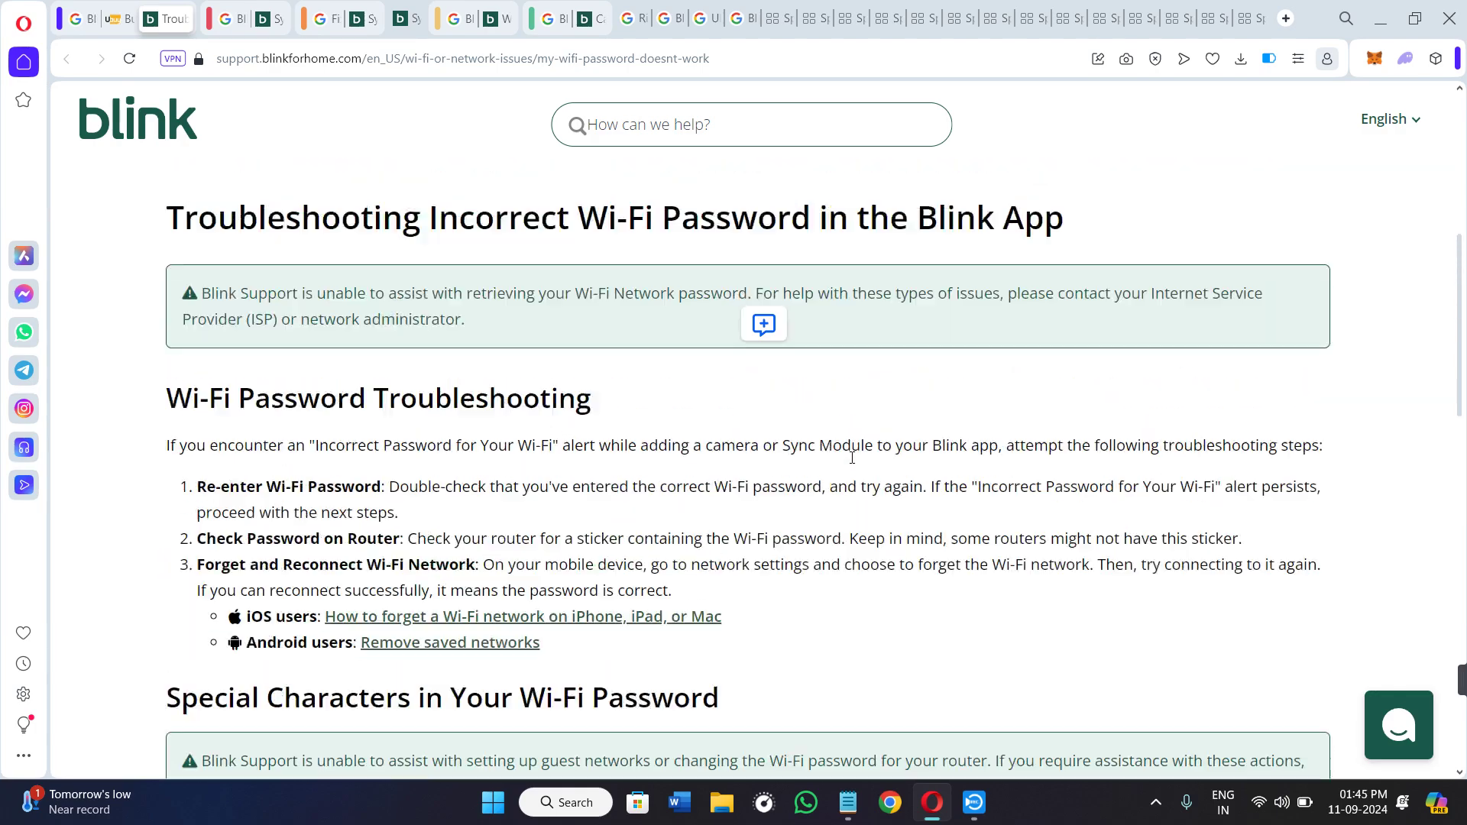
{"action": "scroll", "coordinate": [851, 458], "scroll_direction": "up", "scroll_amount": 4}
{"action": "scroll", "coordinate": [852, 458], "scroll_direction": "up", "scroll_amount": 3}
{"action": "scroll", "coordinate": [850, 458], "scroll_direction": "up", "scroll_amount": 2}
{"action": "scroll", "coordinate": [851, 452], "scroll_direction": "down", "scroll_amount": 5}
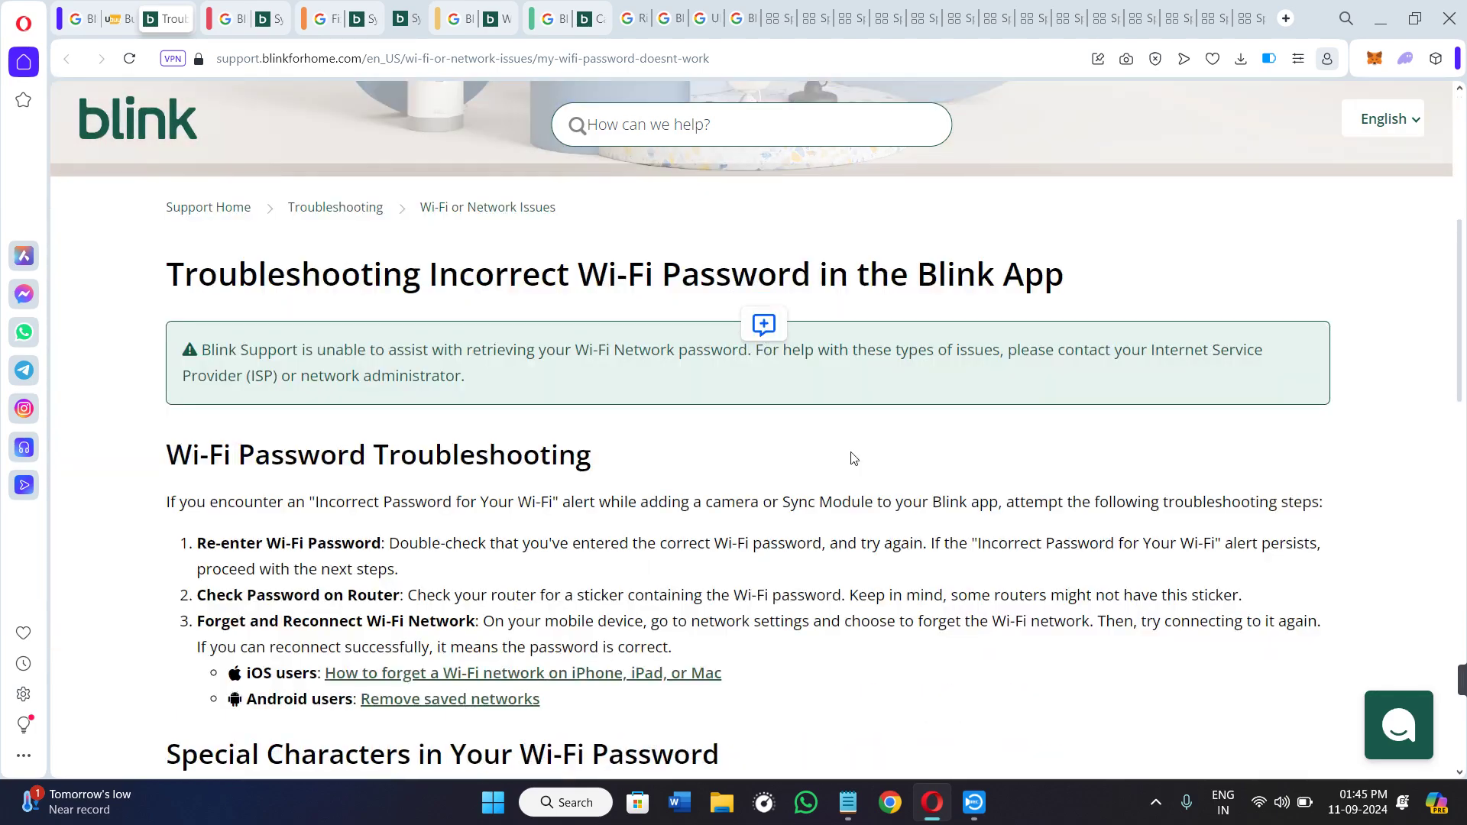
{"action": "scroll", "coordinate": [850, 452], "scroll_direction": "down", "scroll_amount": 4}
{"action": "scroll", "coordinate": [850, 452], "scroll_direction": "down", "scroll_amount": 4}
{"action": "scroll", "coordinate": [851, 452], "scroll_direction": "down", "scroll_amount": 4}
{"action": "scroll", "coordinate": [851, 442], "scroll_direction": "down", "scroll_amount": 1}
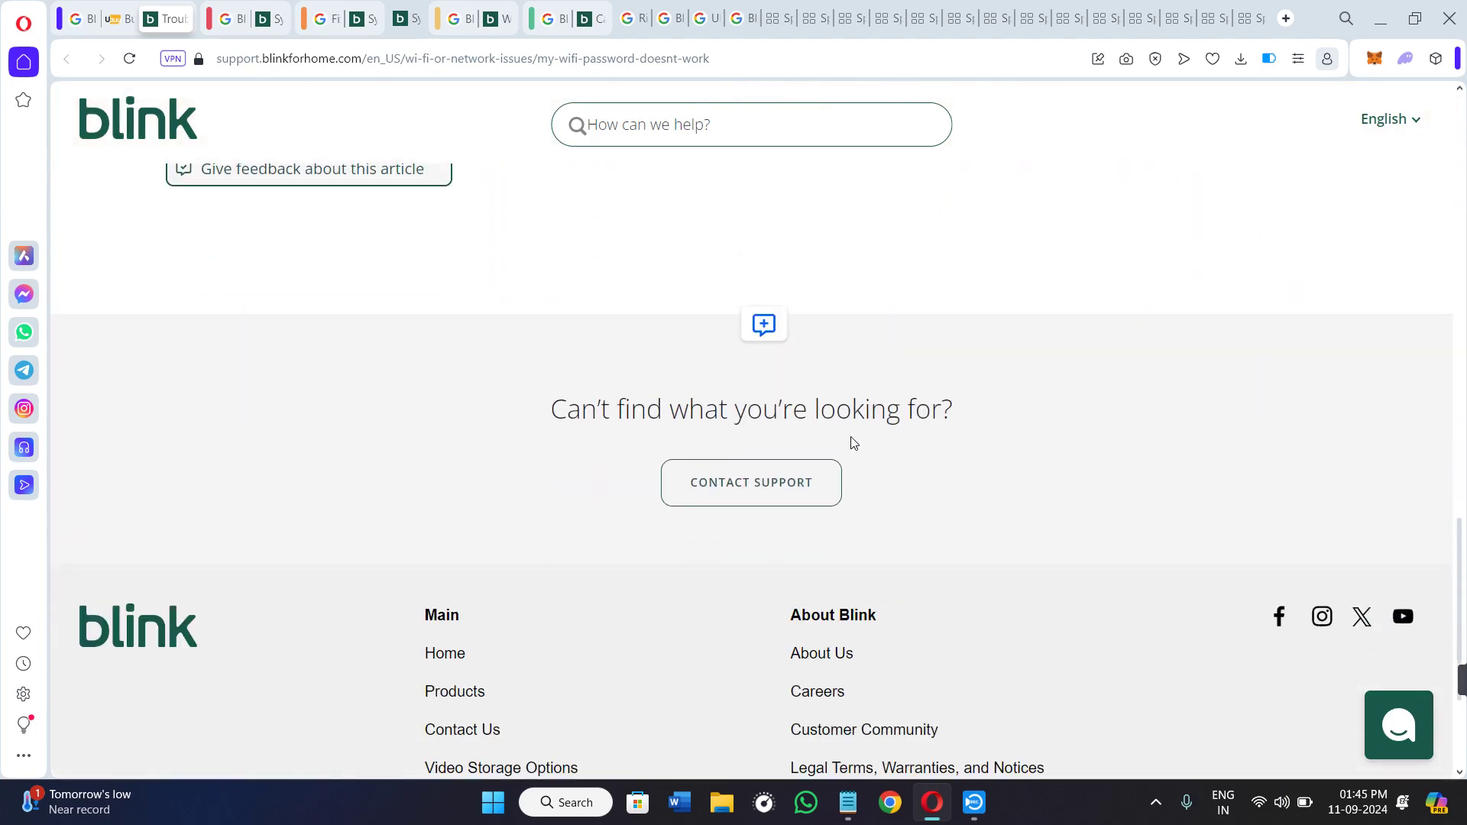
{"action": "scroll", "coordinate": [851, 440], "scroll_direction": "down", "scroll_amount": 1}
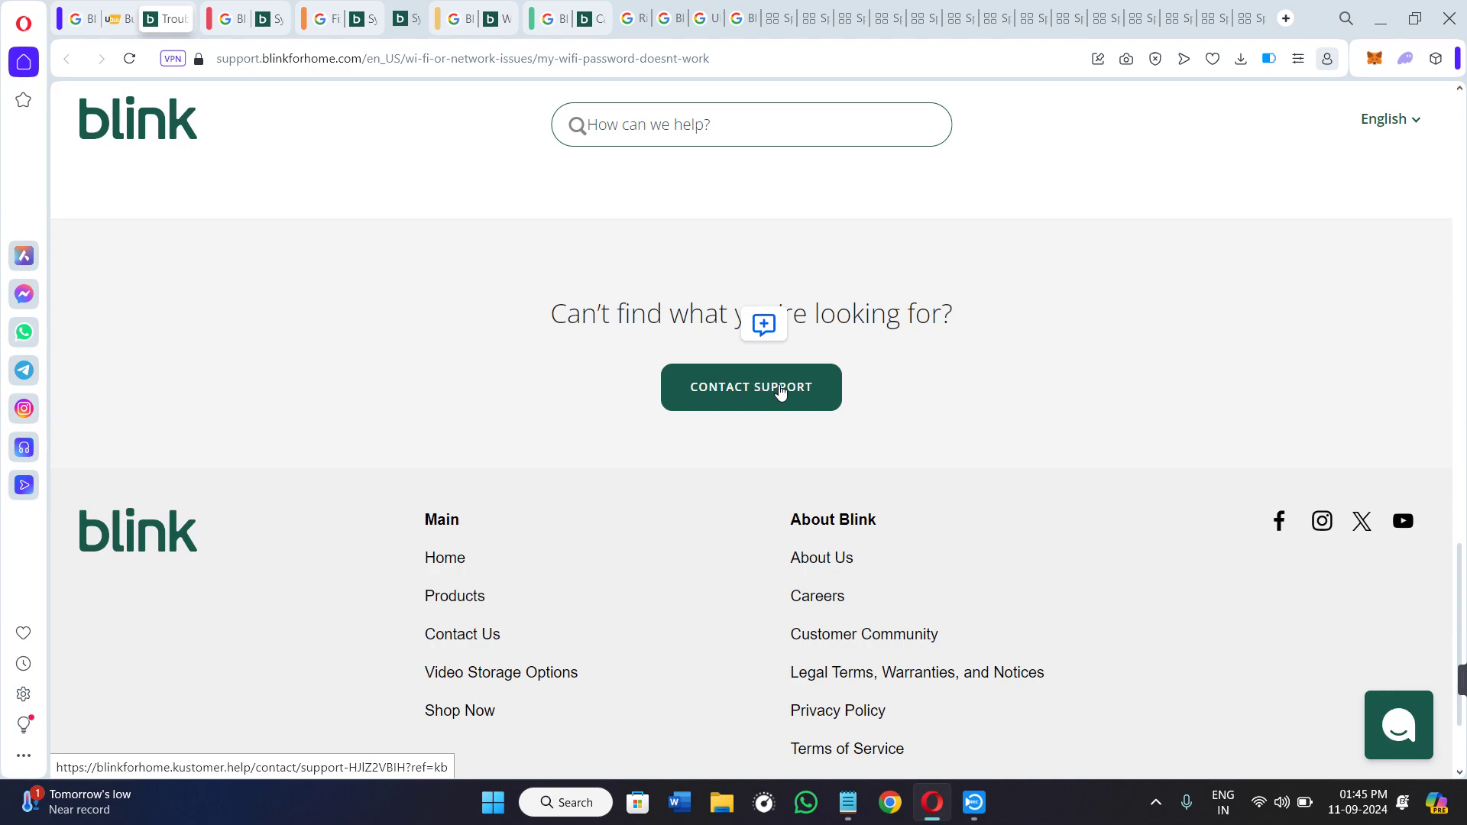
{"action": "scroll", "coordinate": [915, 404], "scroll_direction": "up", "scroll_amount": 3}
{"action": "scroll", "coordinate": [916, 405], "scroll_direction": "up", "scroll_amount": 8}
{"action": "scroll", "coordinate": [884, 399], "scroll_direction": "up", "scroll_amount": 8}
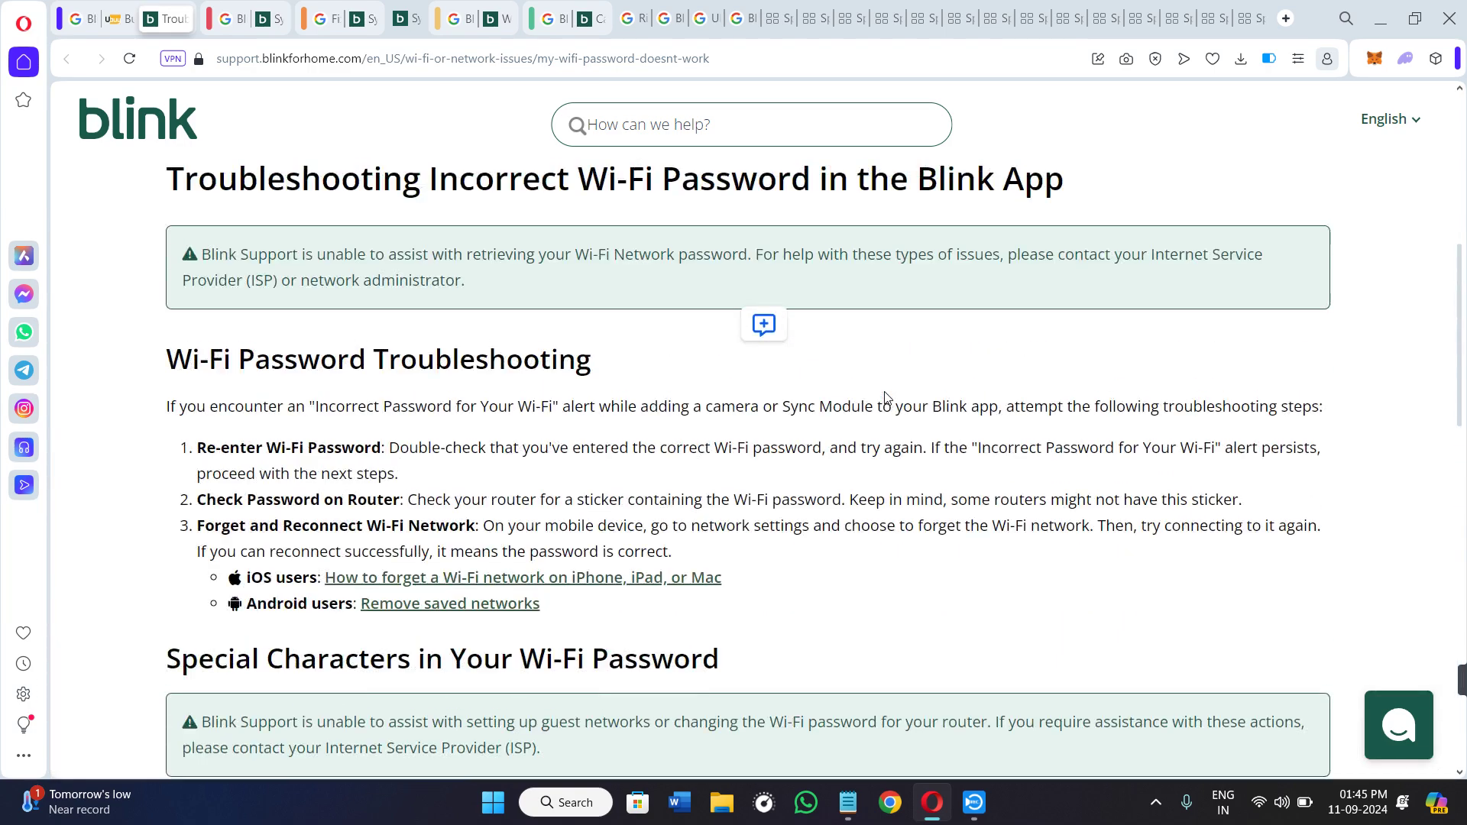
{"action": "scroll", "coordinate": [883, 399], "scroll_direction": "up", "scroll_amount": 8}
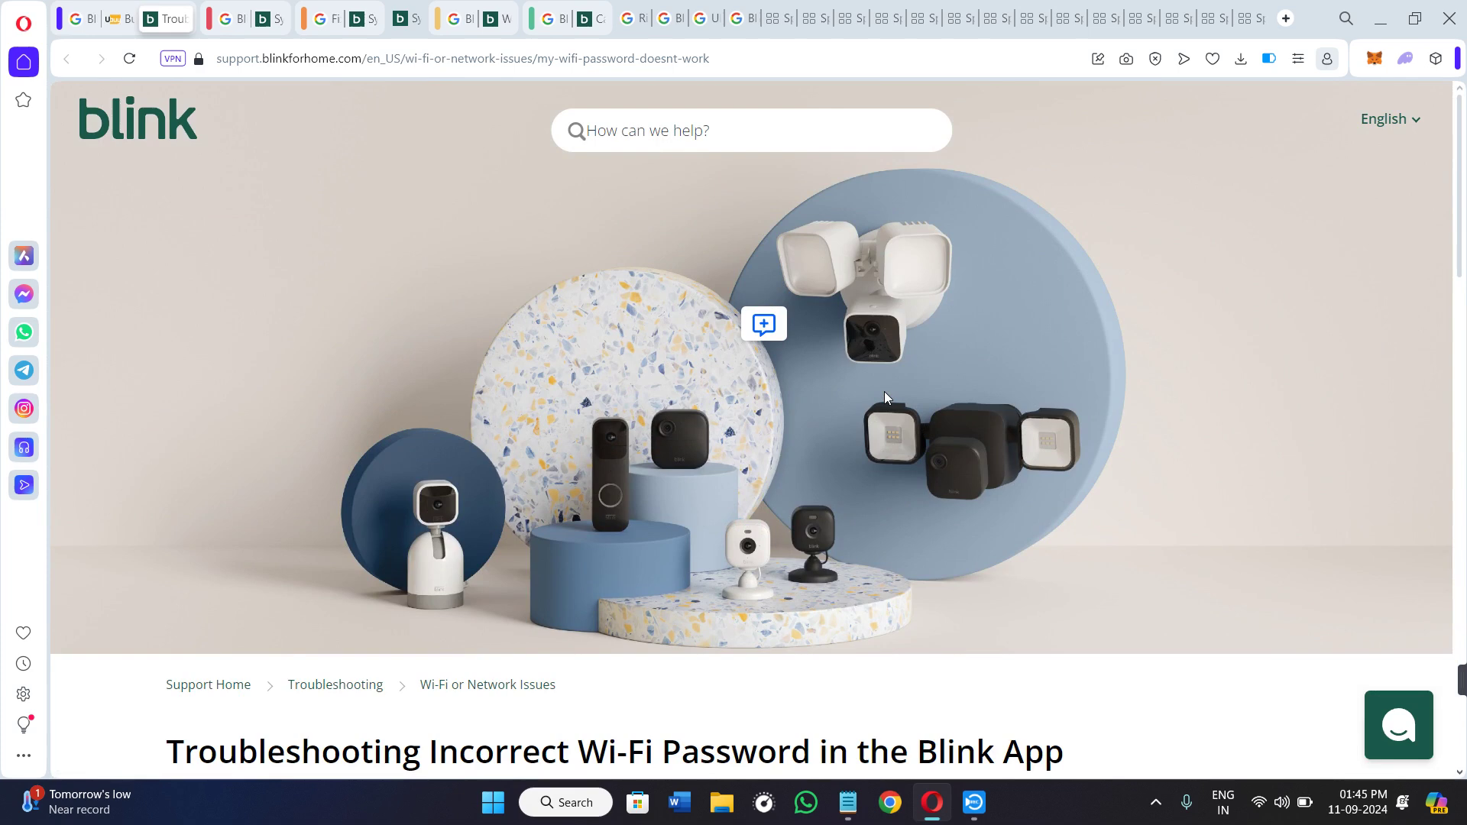